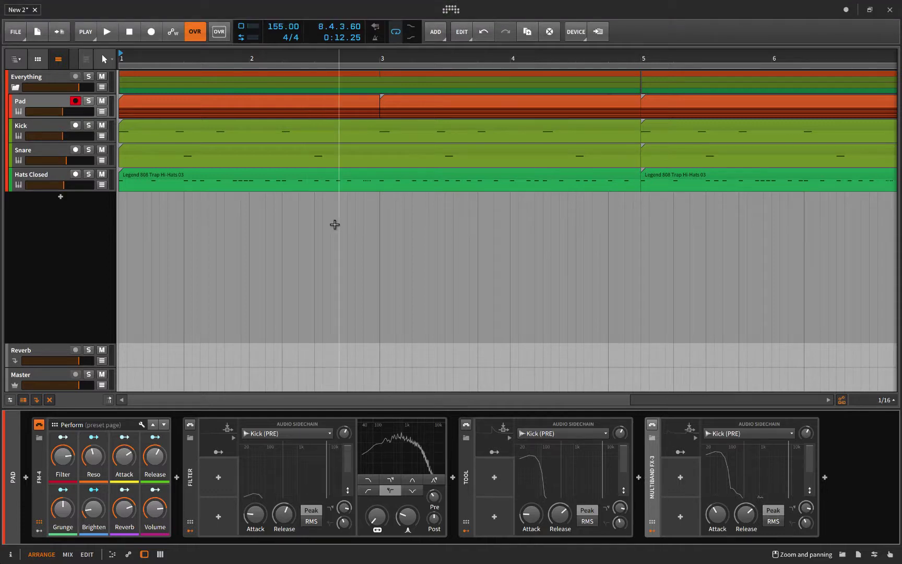
# - Disarm recording on the Pad track and set an insertion point in the Kick clip
pyautogui.click(76, 101)
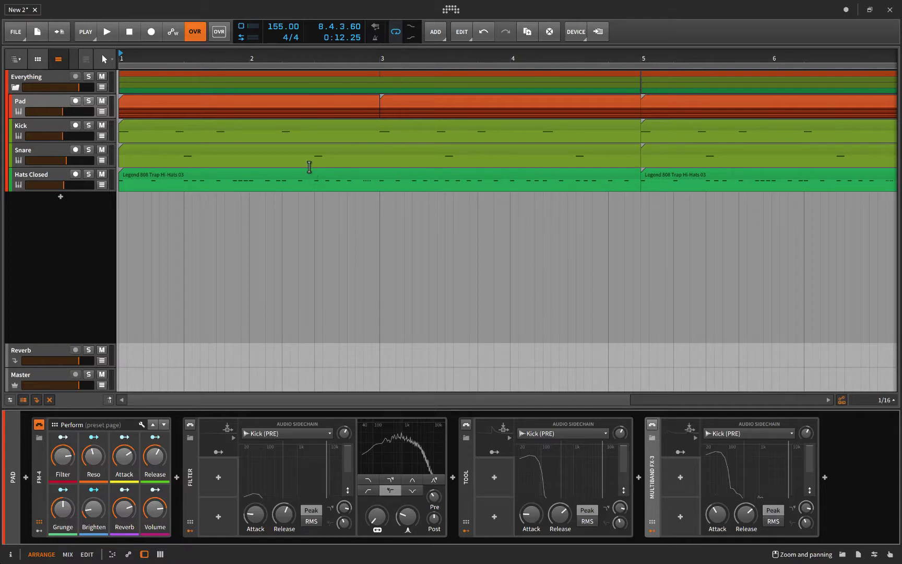
pyautogui.click(316, 136)
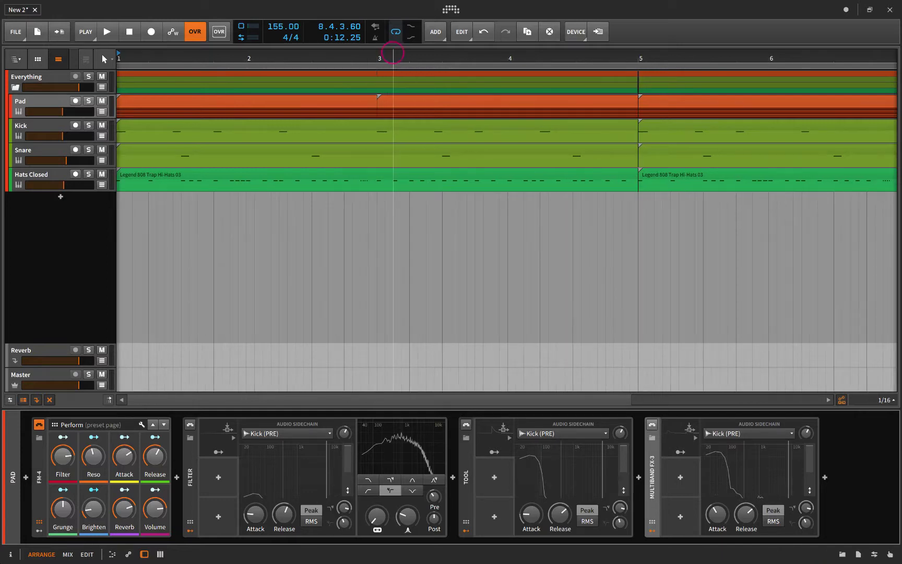
# - Zoom the arranger out to bars 1–16, then back in around bar 3 to bars 1–8
pyautogui.moveTo(387, 58); pyautogui.dragTo(388, 21)
pyautogui.moveTo(224, 58)
pyautogui.mouseDown()
pyautogui.moveTo(394, 157)
pyautogui.moveTo(269, 78)
pyautogui.mouseUp()
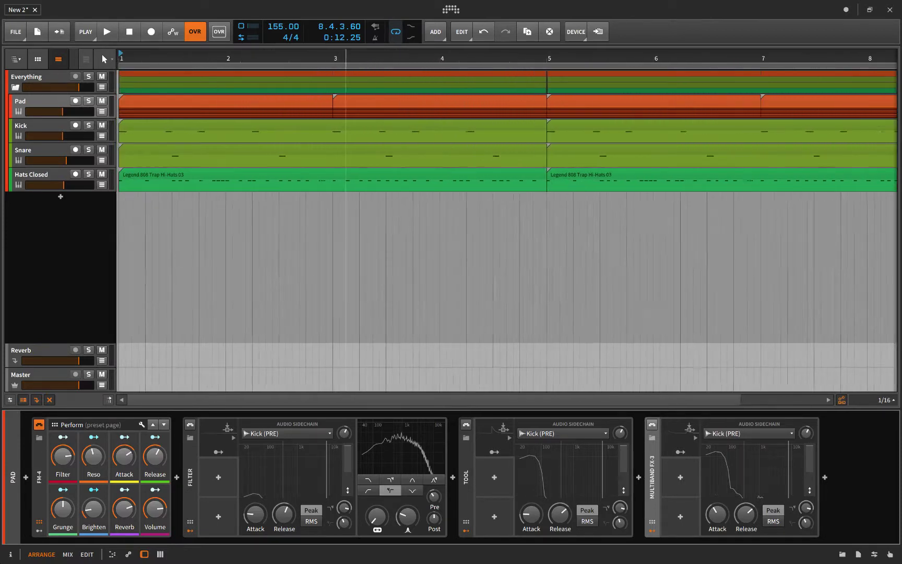
pyautogui.moveTo(268, 78)
pyautogui.mouseDown()
pyautogui.moveTo(348, 104)
pyautogui.moveTo(400, 135)
pyautogui.moveTo(417, 131)
pyautogui.mouseUp()
pyautogui.moveTo(417, 57)
pyautogui.mouseDown()
pyautogui.moveTo(463, 55)
pyautogui.moveTo(464, 94)
pyautogui.moveTo(461, 37)
pyautogui.moveTo(459, 55)
pyautogui.mouseUp()
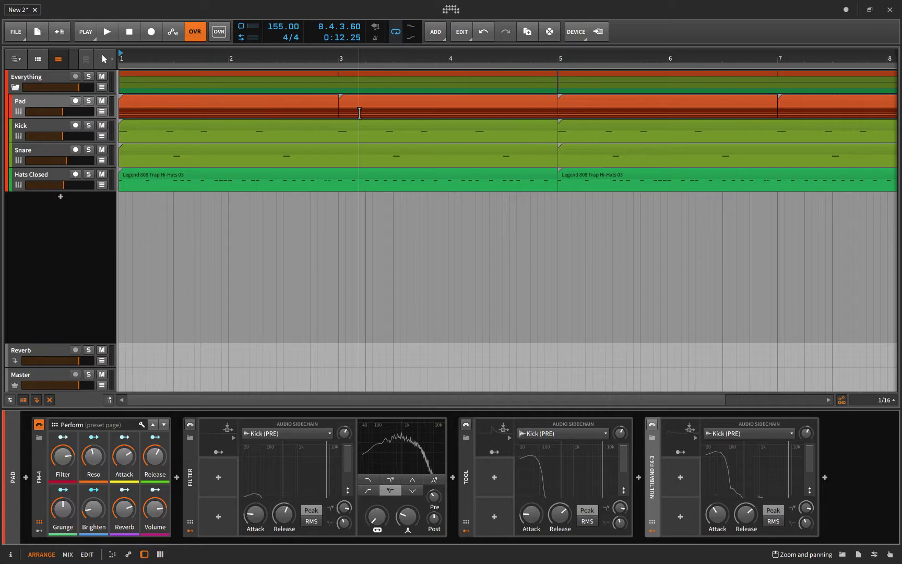
# - Zoom the arranger in and out around the pointer with Ctrl+scroll
pyautogui.keyDown('ctrl'); pyautogui.scroll(-3, 359, 113); pyautogui.keyUp('ctrl')
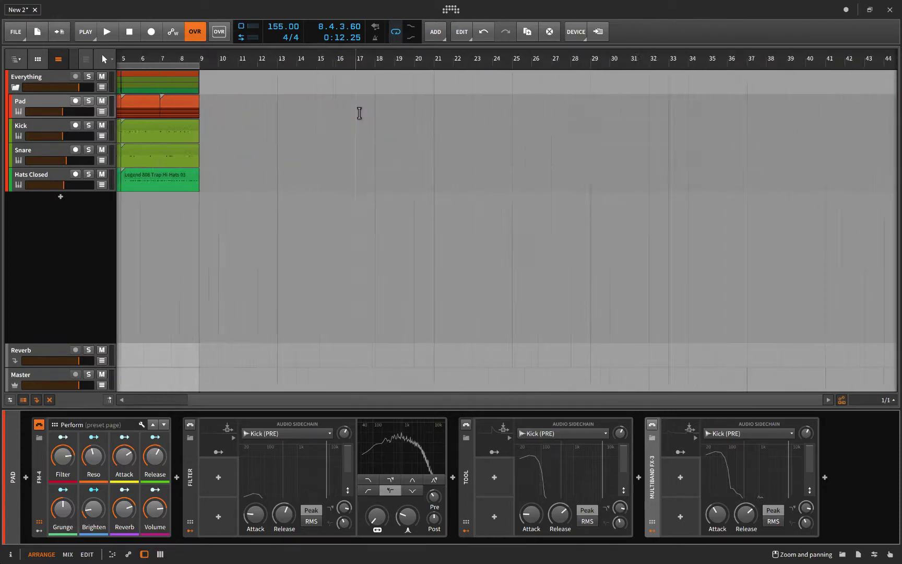
pyautogui.hscroll(5, 360, 114)
pyautogui.hscroll(-5, 398, 113)
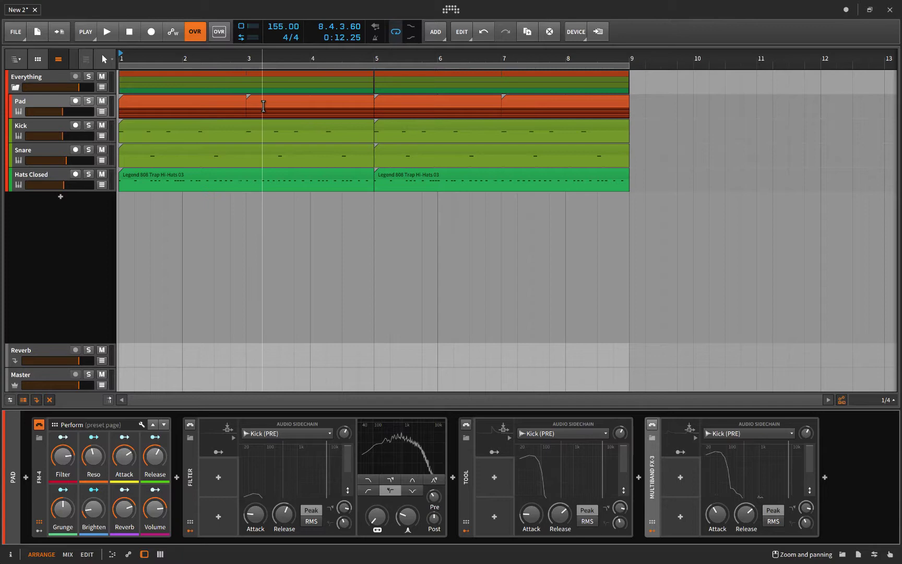
pyautogui.keyDown('ctrl'); pyautogui.scroll(5, 263, 106); pyautogui.keyUp('ctrl')
pyautogui.keyDown('ctrl'); pyautogui.scroll(3, 263, 106); pyautogui.keyUp('ctrl')
pyautogui.keyDown('ctrl'); pyautogui.scroll(2, 263, 106); pyautogui.keyUp('ctrl')
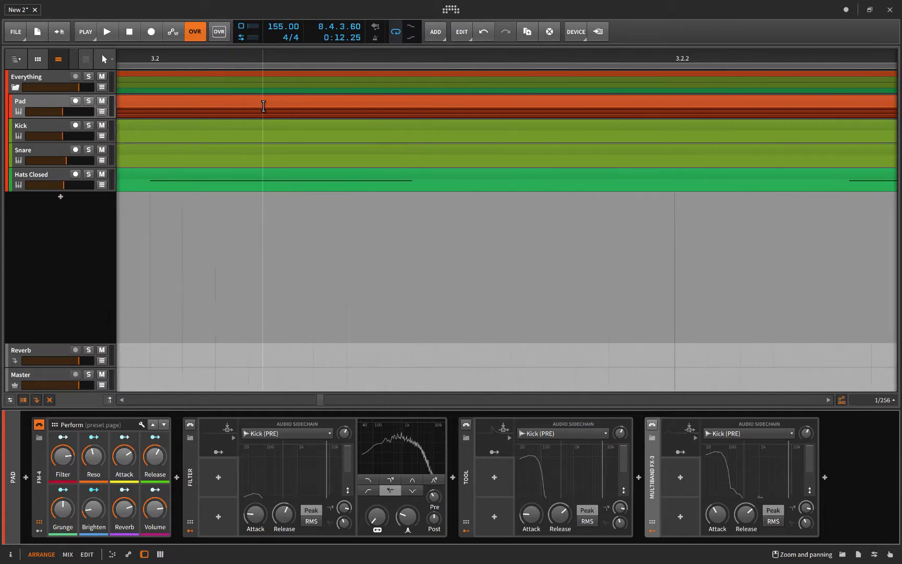
pyautogui.keyDown('ctrl'); pyautogui.scroll(2, 263, 106); pyautogui.keyUp('ctrl')
pyautogui.keyDown('ctrl'); pyautogui.scroll(-2, 263, 106); pyautogui.keyUp('ctrl')
pyautogui.keyDown('ctrl'); pyautogui.scroll(-2, 263, 106); pyautogui.keyUp('ctrl')
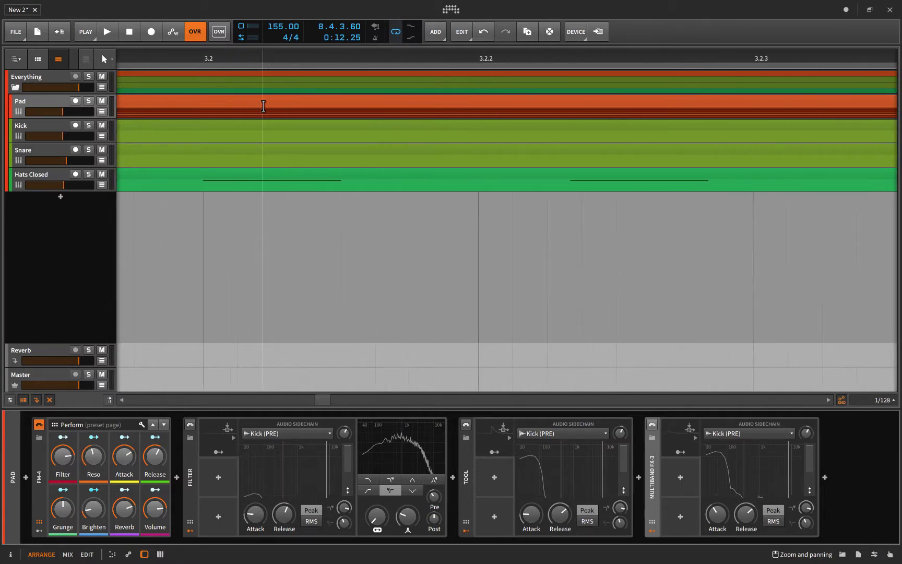
pyautogui.keyDown('ctrl'); pyautogui.scroll(-2, 263, 106); pyautogui.keyUp('ctrl')
pyautogui.keyDown('ctrl'); pyautogui.scroll(-2, 264, 106); pyautogui.keyUp('ctrl')
pyautogui.keyDown('ctrl'); pyautogui.scroll(-3, 264, 106); pyautogui.keyUp('ctrl')
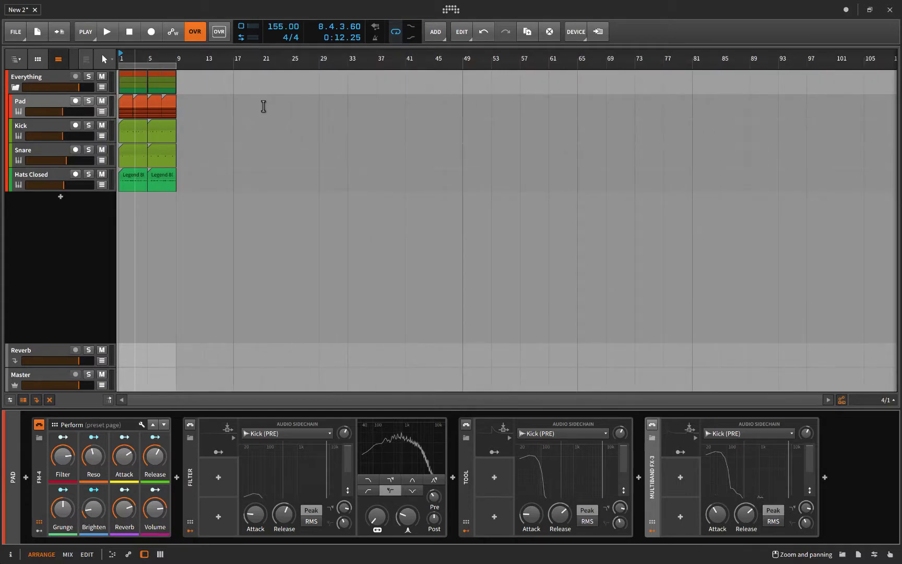
pyautogui.hscroll(2, 263, 106)
pyautogui.hscroll(3, 263, 106)
pyautogui.hscroll(-5, 263, 106)
# - Zoom in tightly on 8.4.4–9.1 and select the end of the Kick clip
pyautogui.keyDown('ctrl'); pyautogui.scroll(2, 263, 106); pyautogui.keyUp('ctrl')
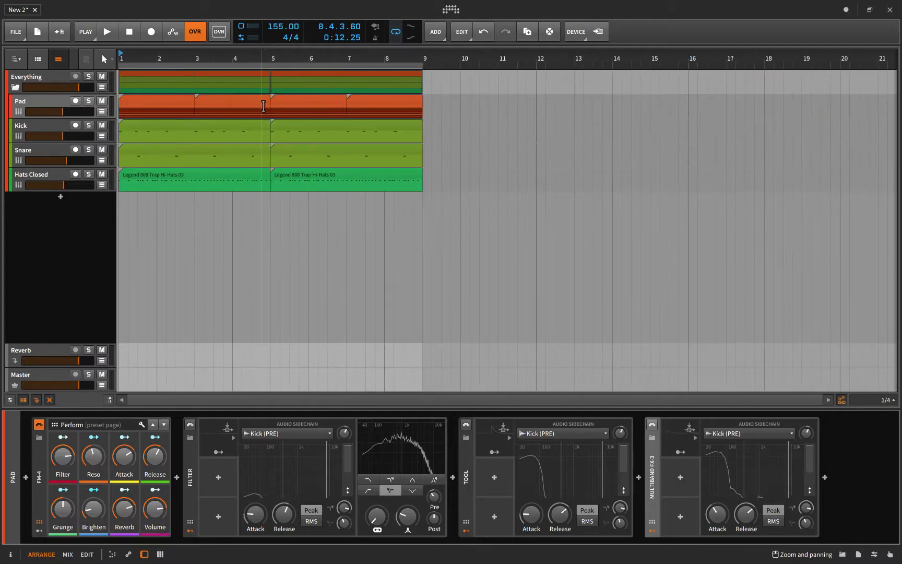
pyautogui.keyDown('ctrl'); pyautogui.scroll(3, 355, 134); pyautogui.keyUp('ctrl')
pyautogui.keyDown('ctrl'); pyautogui.scroll(-3, 354, 135); pyautogui.keyUp('ctrl')
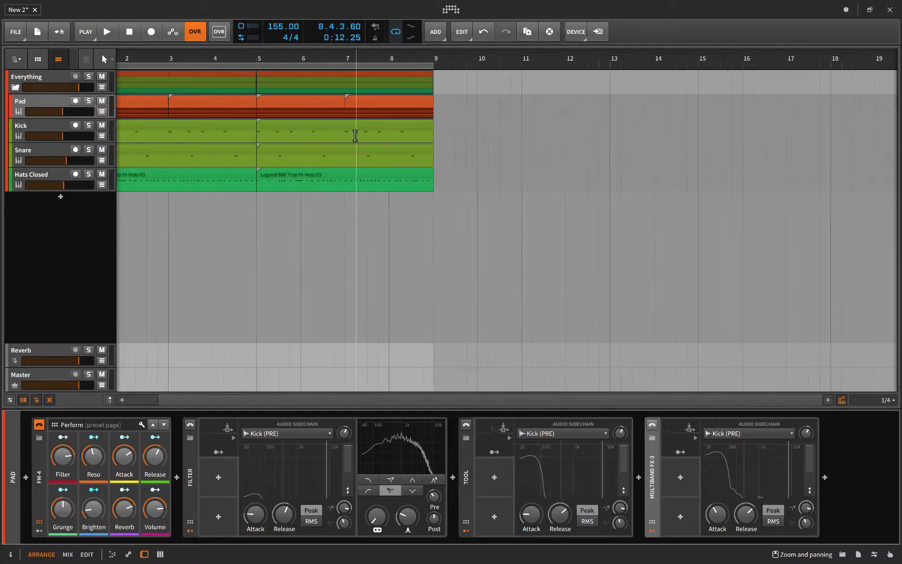
pyautogui.keyDown('ctrl'); pyautogui.scroll(-1, 321, 134); pyautogui.keyUp('ctrl')
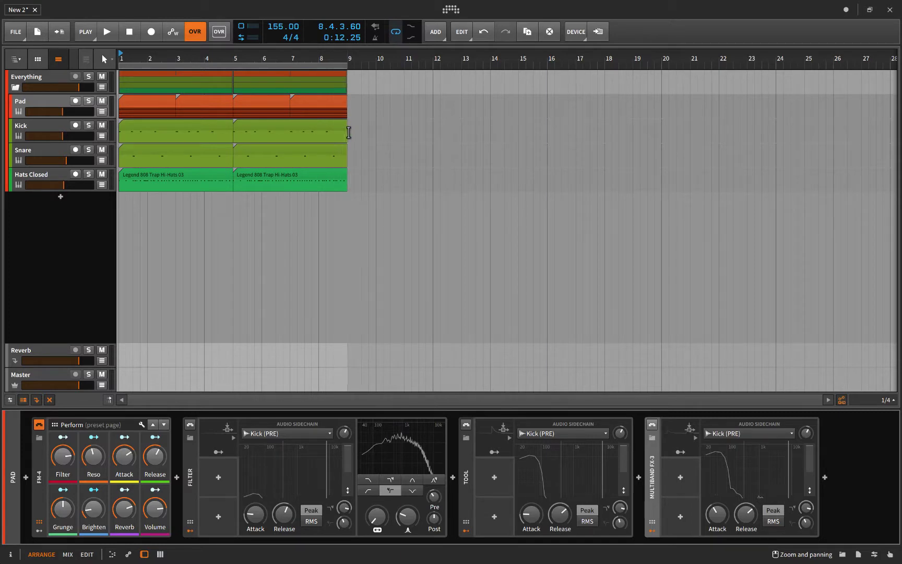
pyautogui.keyDown('ctrl'); pyautogui.scroll(2, 347, 133); pyautogui.keyUp('ctrl')
pyautogui.keyDown('ctrl'); pyautogui.scroll(5, 347, 133); pyautogui.keyUp('ctrl')
pyautogui.keyDown('ctrl'); pyautogui.scroll(5, 346, 133); pyautogui.keyUp('ctrl')
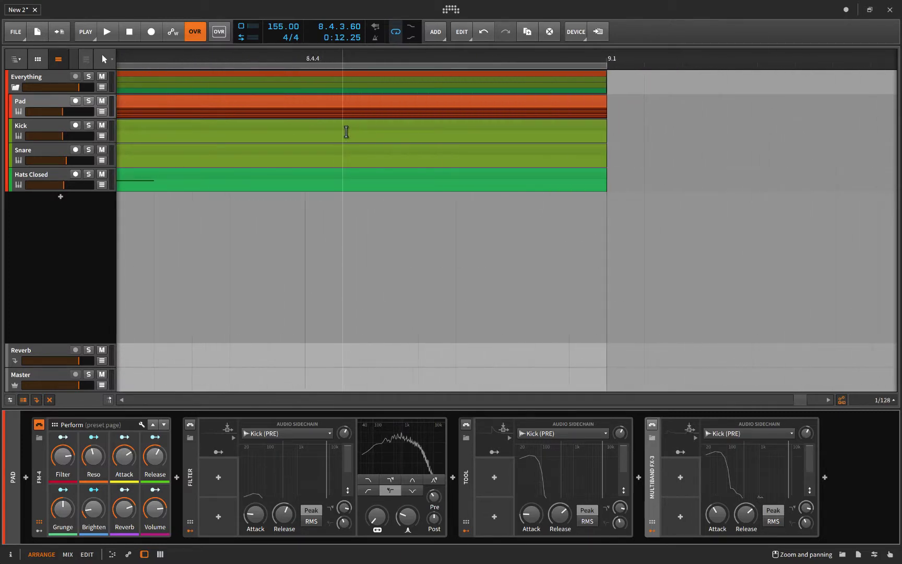
pyautogui.click(592, 125)
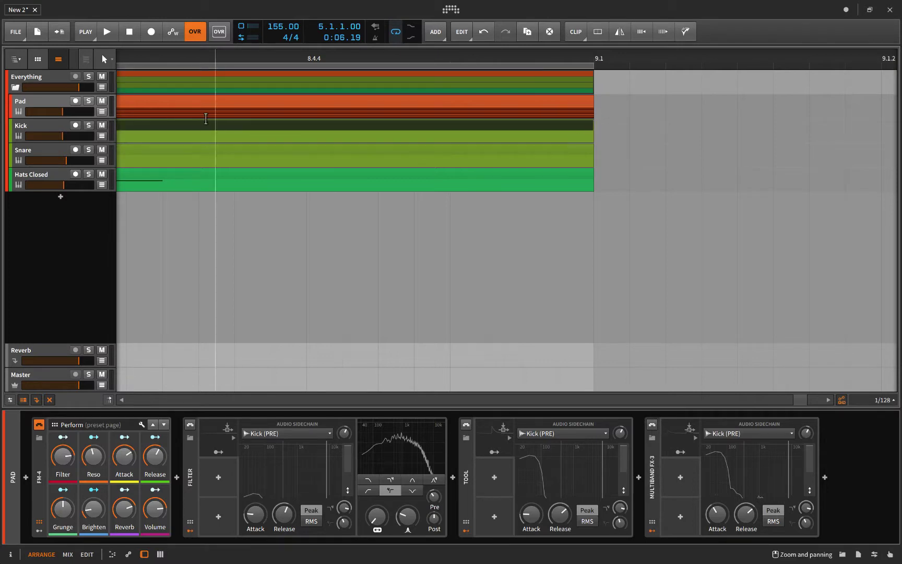
# - Open the Pad clip in a taller note editor and zoom the piano roll
pyautogui.doubleClick(168, 99)
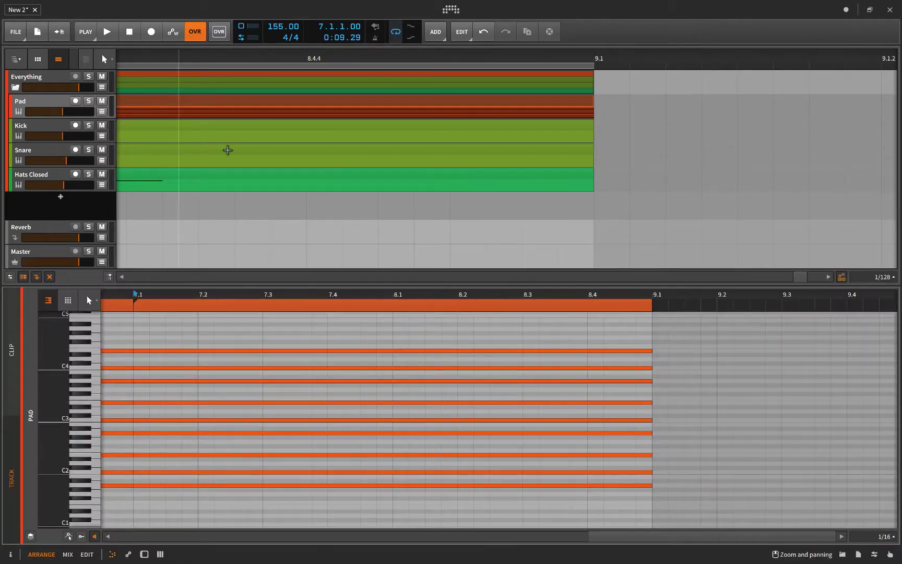
pyautogui.moveTo(271, 288); pyautogui.dragTo(270, 208)
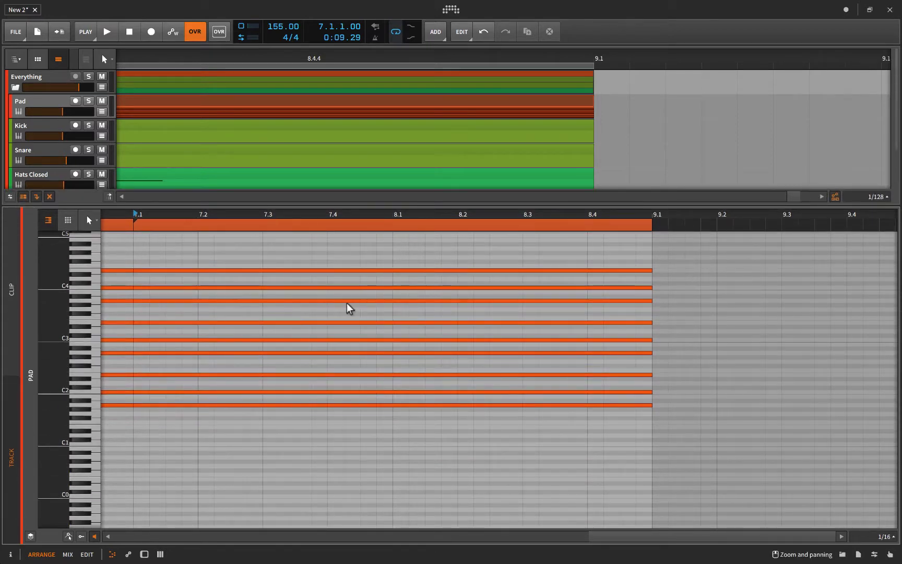
pyautogui.scroll(3, 349, 308)
pyautogui.scroll(3, 349, 308)
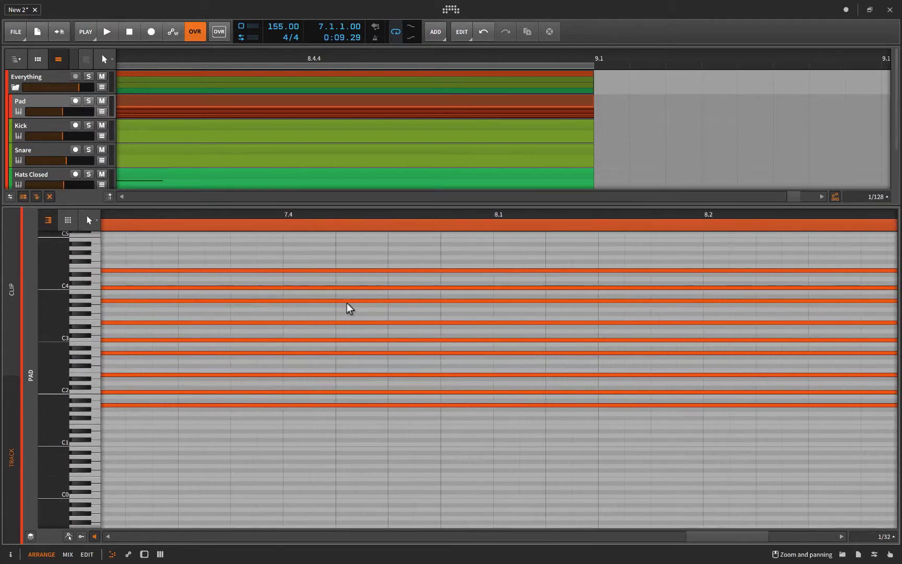
pyautogui.scroll(1, 349, 308)
pyautogui.scroll(1, 349, 308)
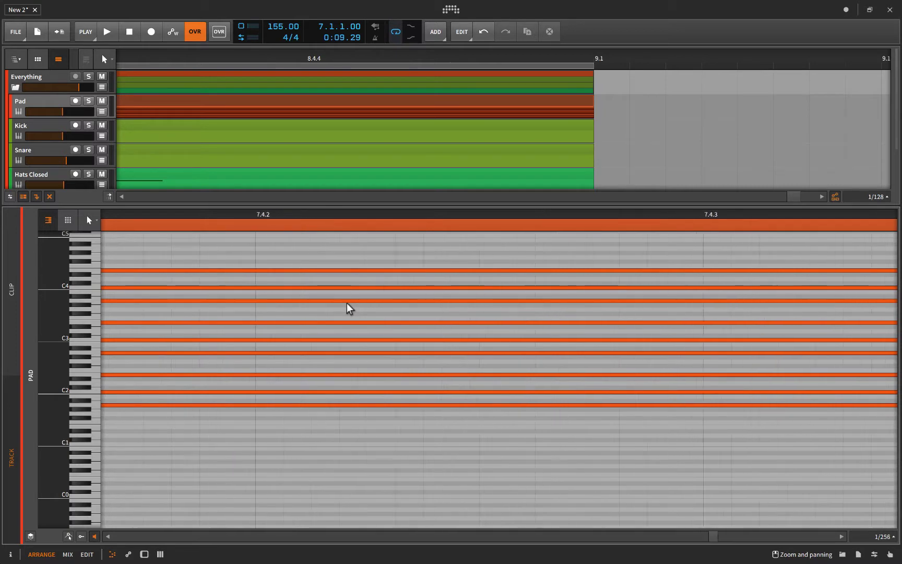
pyautogui.scroll(1, 349, 308)
pyautogui.scroll(-1, 349, 308)
pyautogui.scroll(-2, 349, 308)
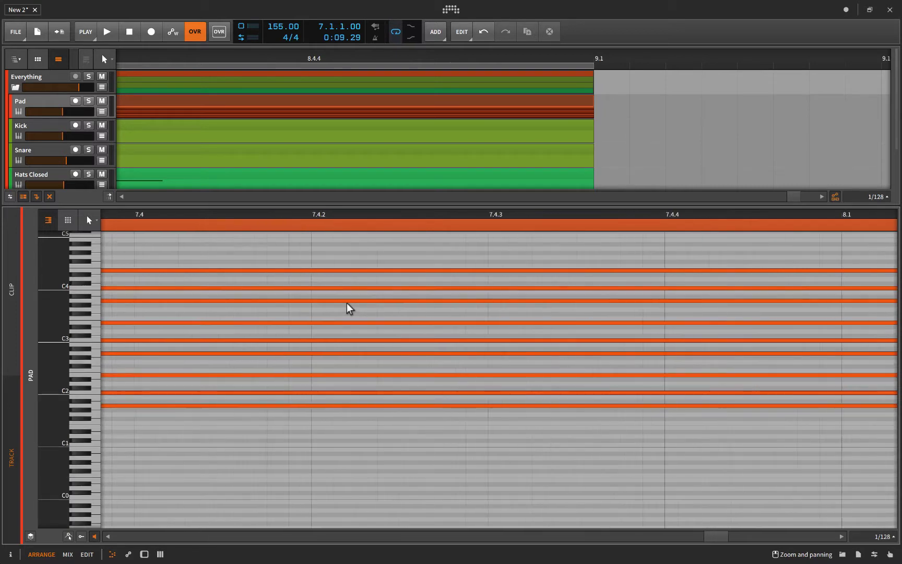
pyautogui.scroll(-2, 349, 308)
pyautogui.scroll(-2, 349, 308)
pyautogui.scroll(-2, 347, 304)
pyautogui.scroll(-1, 347, 304)
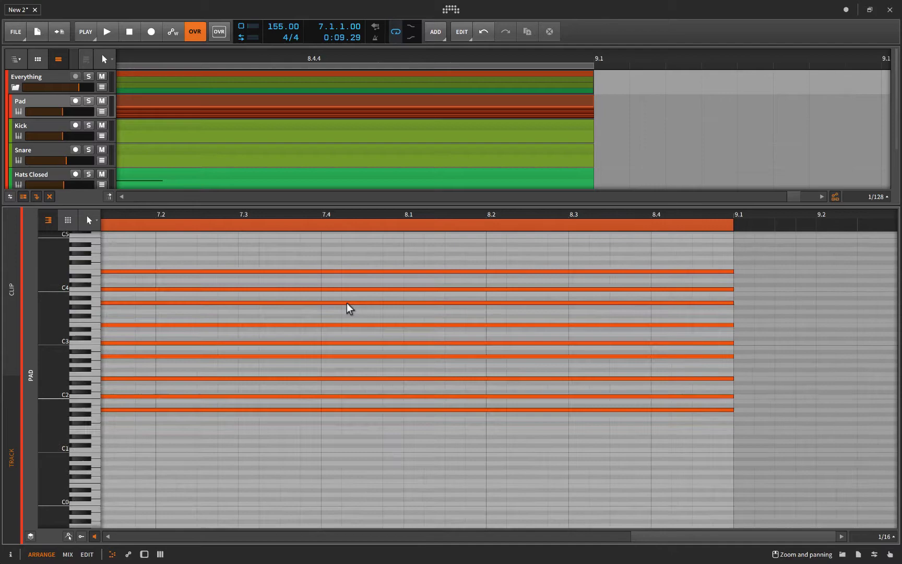
# - Zoom the piano roll vertically and horizontally to compact C0–C4 pitch rows
pyautogui.scroll(1, 347, 303)
pyautogui.scroll(2, 348, 304)
pyautogui.scroll(-4, 349, 309)
pyautogui.scroll(-1, 349, 308)
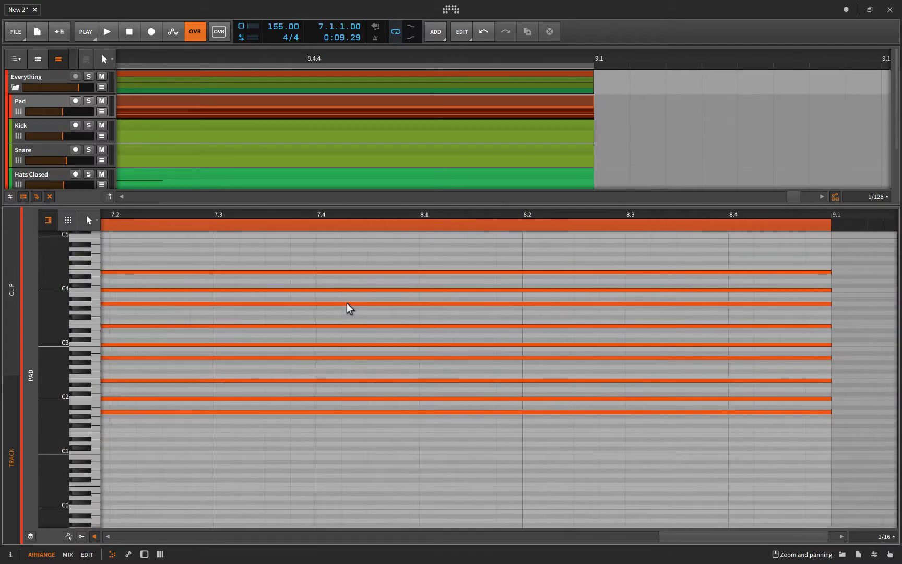
pyautogui.scroll(1, 349, 308)
pyautogui.scroll(-1, 349, 308)
pyautogui.scroll(1, 348, 308)
pyautogui.scroll(1, 349, 308)
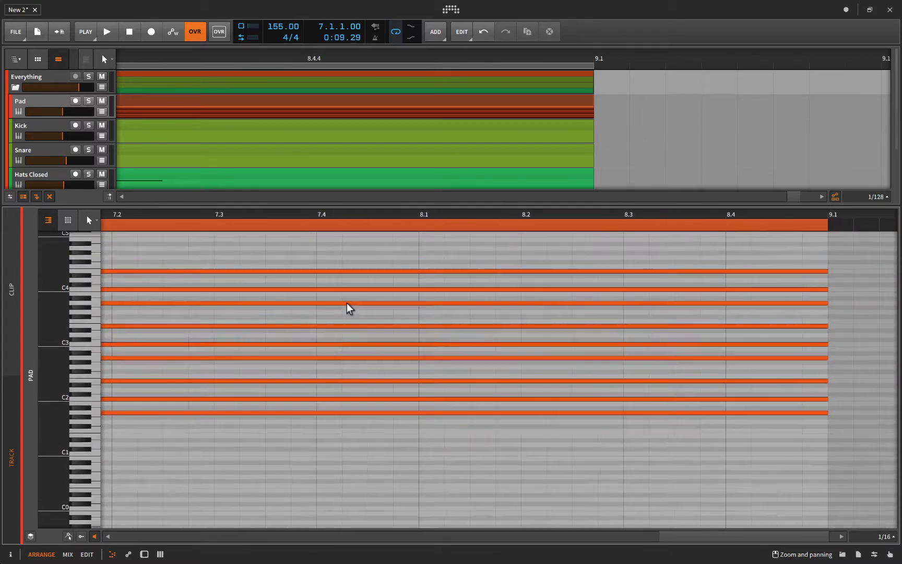
pyautogui.scroll(2, 348, 308)
pyautogui.scroll(2, 348, 308)
pyautogui.scroll(-1, 349, 308)
pyautogui.scroll(-1, 349, 308)
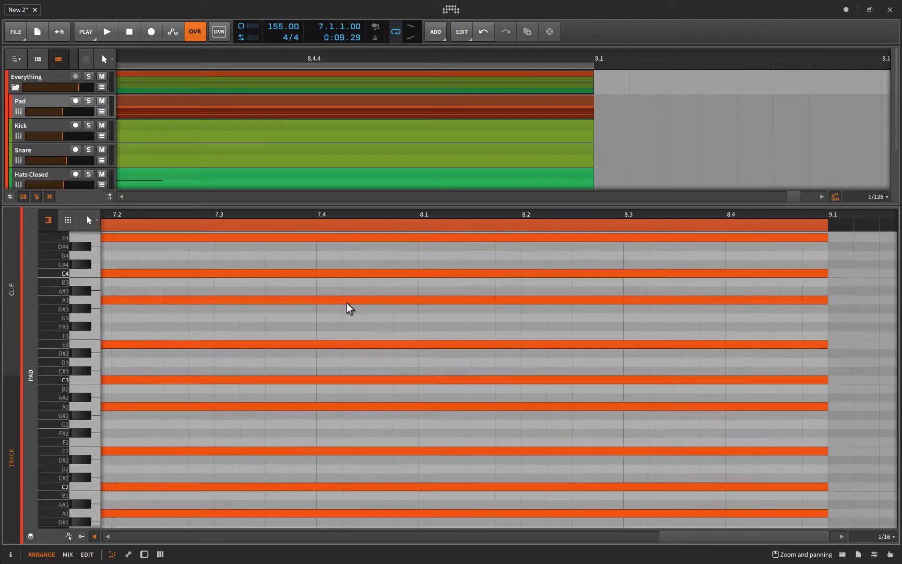
pyautogui.scroll(-1, 349, 308)
pyautogui.scroll(4, 348, 308)
pyautogui.scroll(-2, 349, 308)
# - Pan the note editor back to bars 4.3–6.2
pyautogui.hscroll(-3, 348, 308)
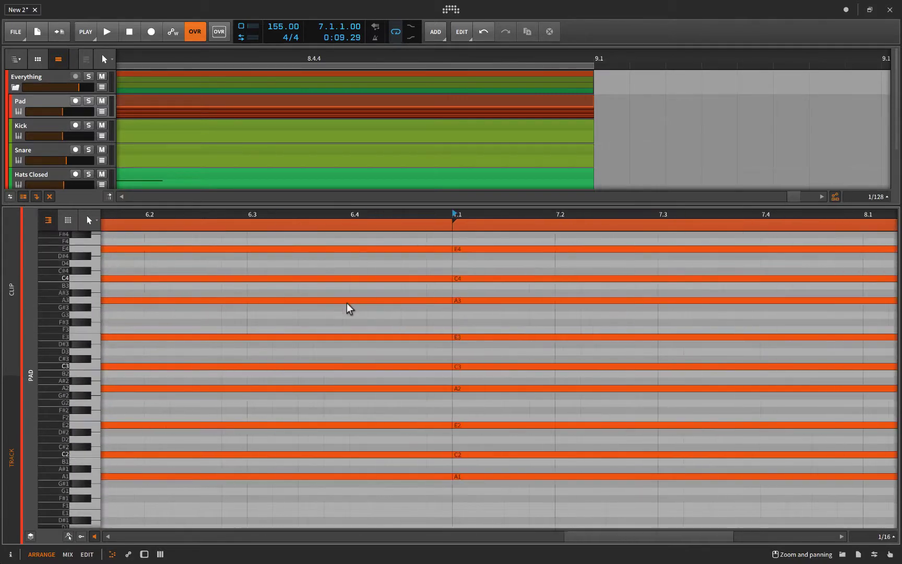
pyautogui.hscroll(-2, 349, 308)
pyautogui.hscroll(-2, 349, 308)
pyautogui.hscroll(-2, 349, 308)
pyautogui.hscroll(-1, 349, 308)
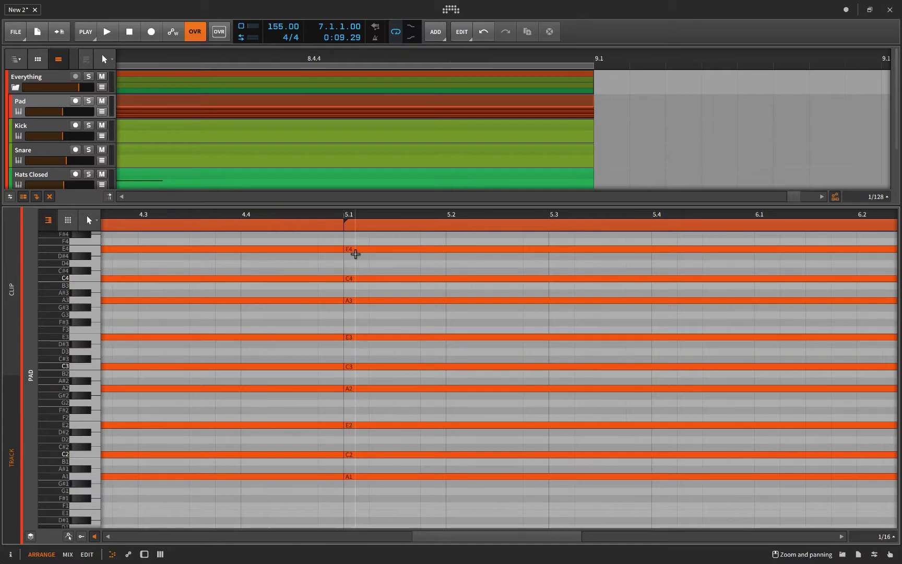
pyautogui.scroll(-2, 354, 252)
pyautogui.scroll(-2, 356, 254)
pyautogui.scroll(2, 355, 254)
pyautogui.scroll(2, 355, 253)
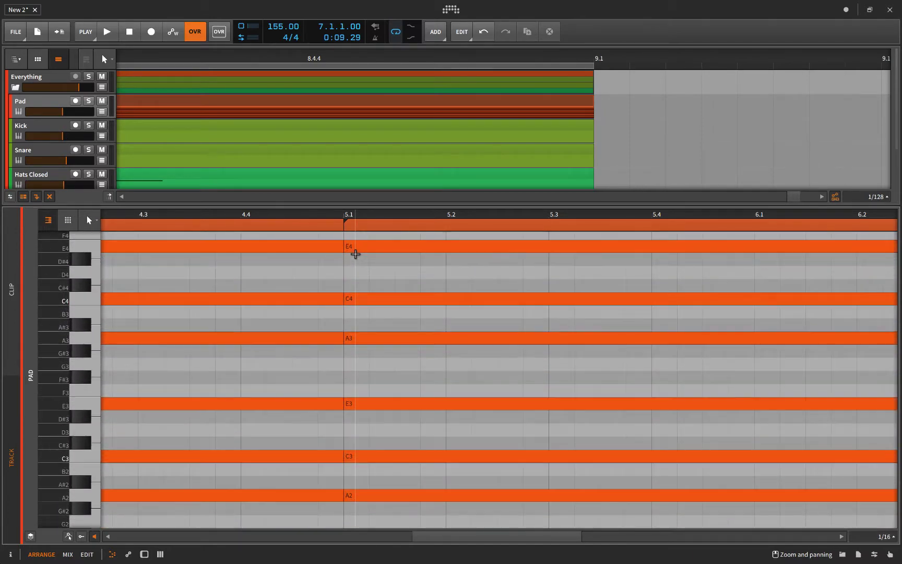
pyautogui.scroll(-2, 355, 254)
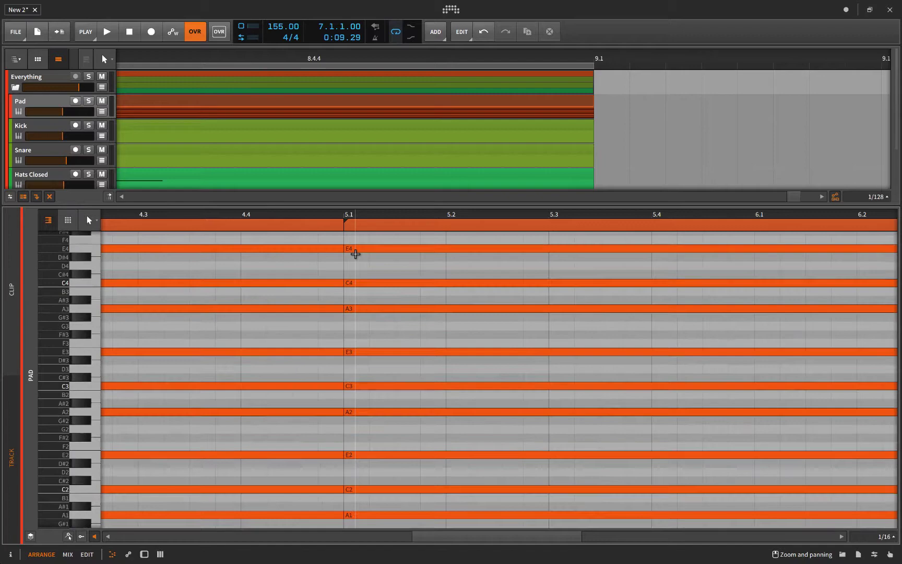
pyautogui.scroll(-2, 355, 254)
pyautogui.scroll(-2, 355, 254)
pyautogui.scroll(-1, 355, 254)
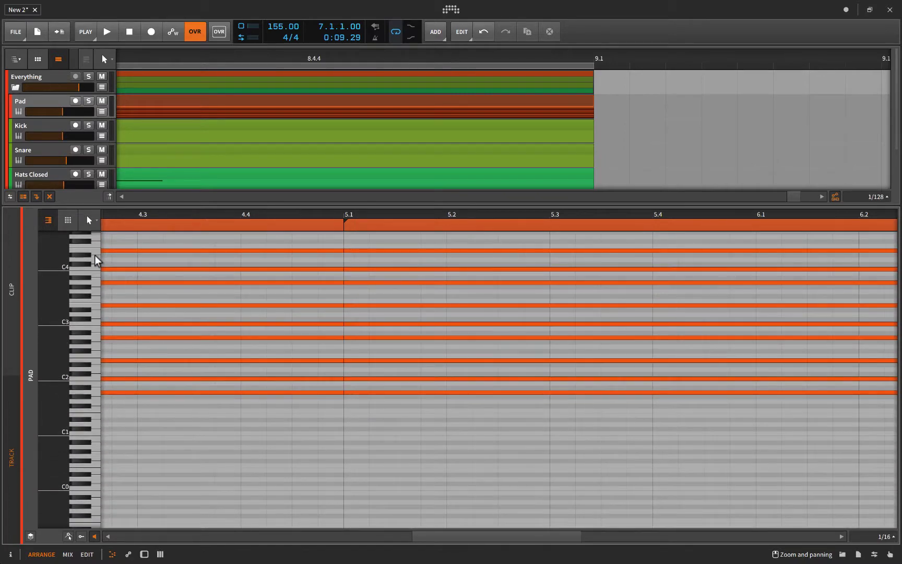
# - Fold the Pad note editor to its A1–E4 pitches and zoom out to bars 1–10
pyautogui.click(68, 220)
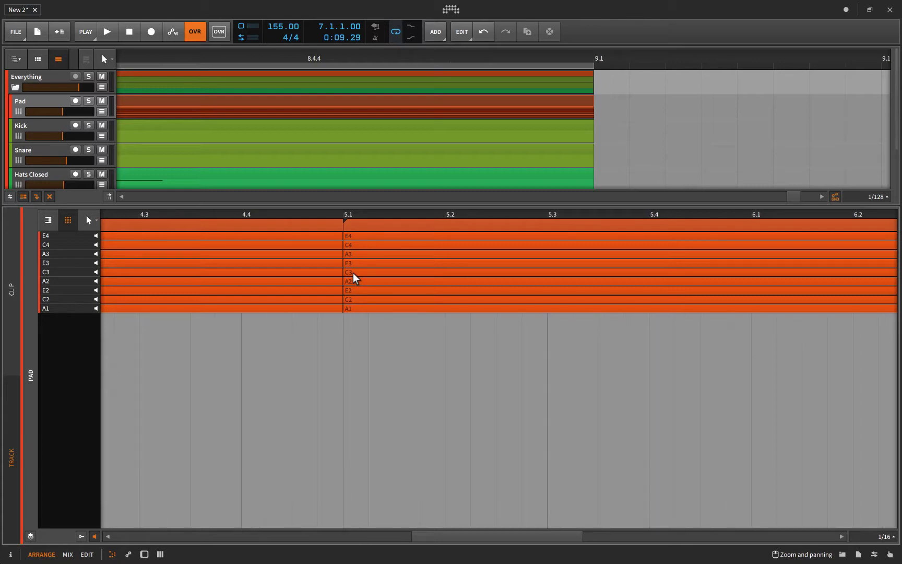
pyautogui.scroll(3, 347, 285)
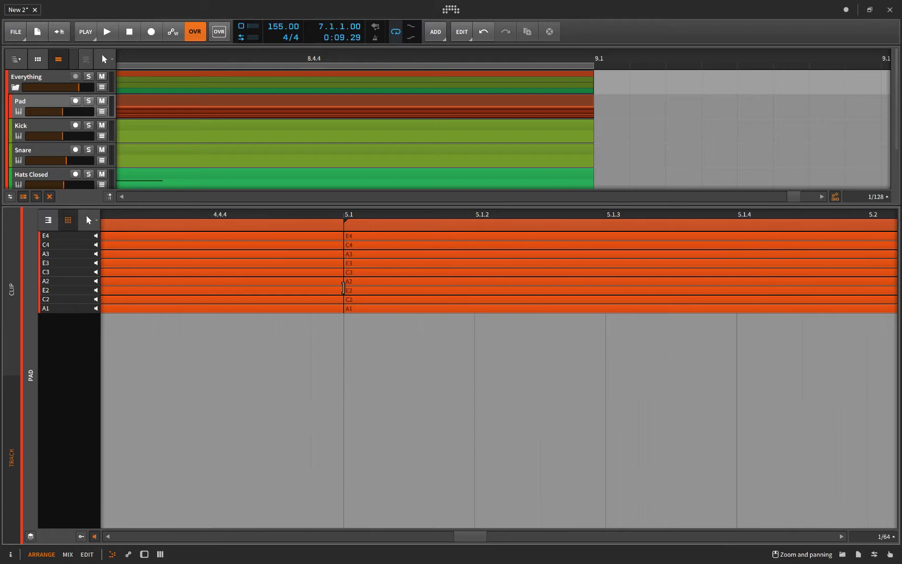
pyautogui.scroll(-3, 343, 288)
pyautogui.scroll(-3, 343, 288)
pyautogui.scroll(-3, 344, 288)
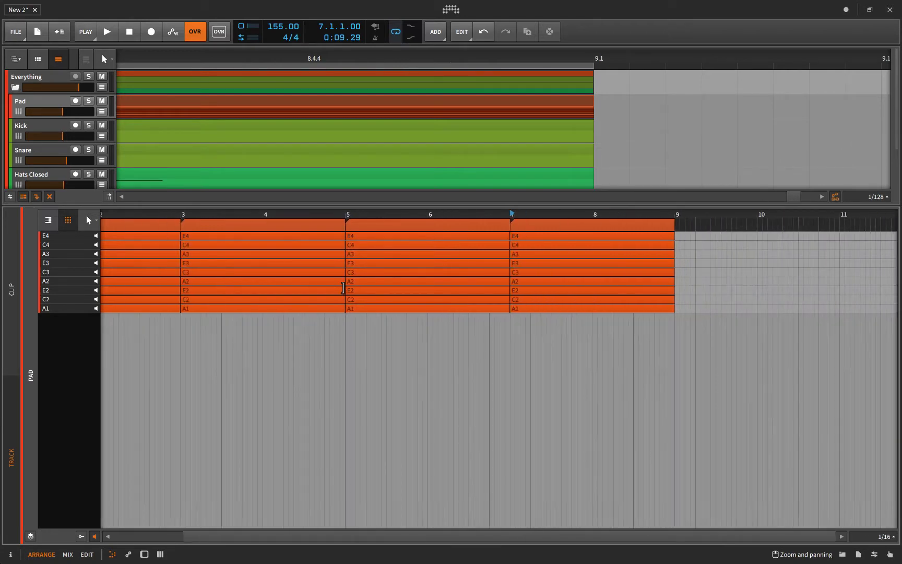
pyautogui.hscroll(-3, 345, 293)
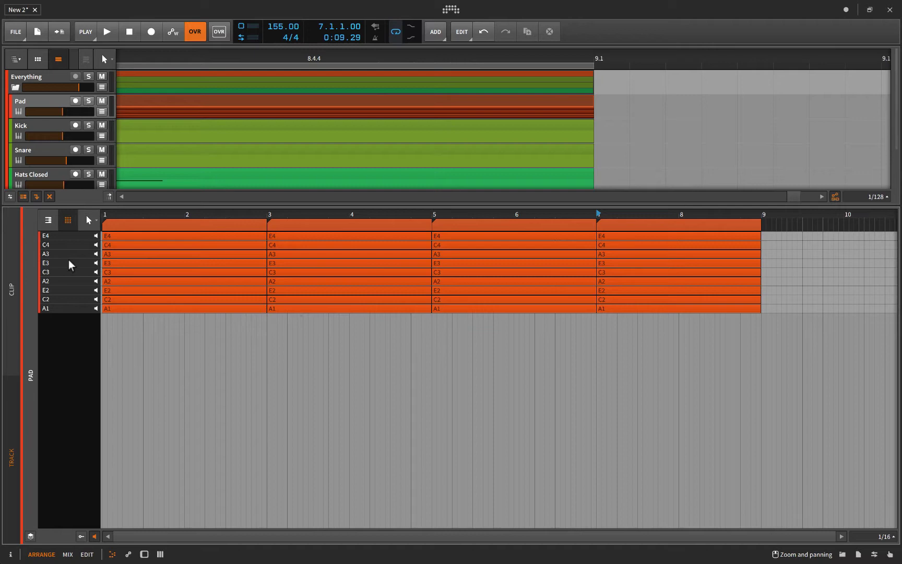
# - Return the Pad note editor to the full keyboard and zoom its view
pyautogui.click(48, 219)
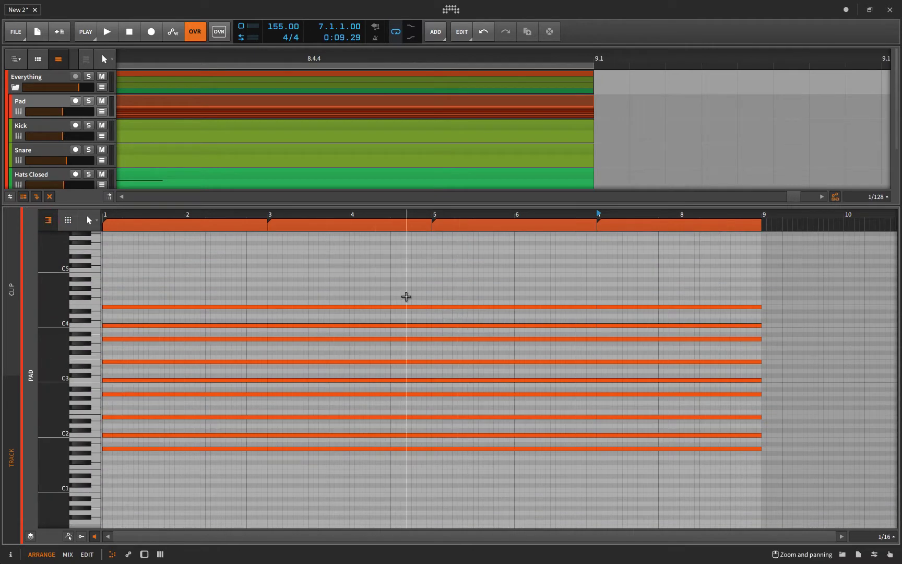
pyautogui.keyDown('ctrl'); pyautogui.scroll(10, 406, 296); pyautogui.keyUp('ctrl')
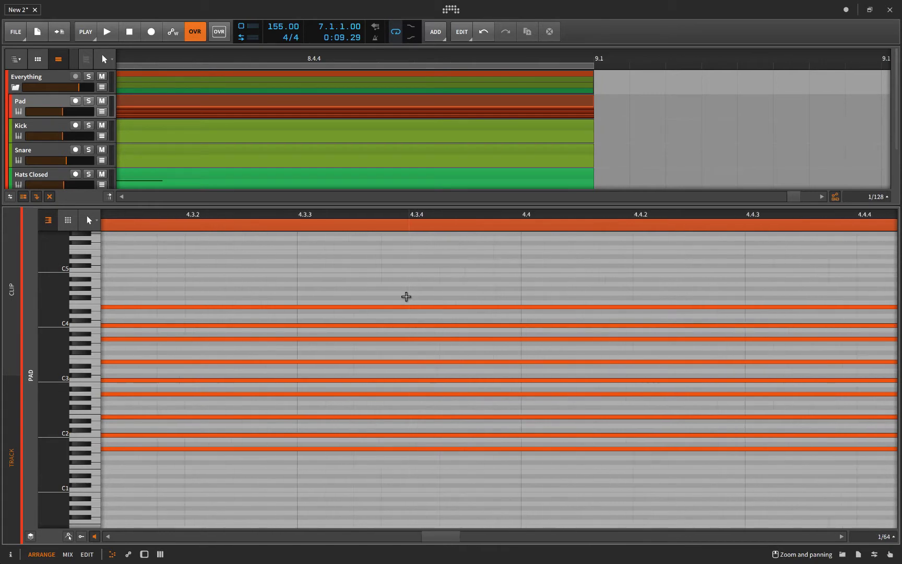
pyautogui.keyDown('ctrl'); pyautogui.scroll(-1, 406, 296); pyautogui.keyUp('ctrl')
pyautogui.keyDown('ctrl'); pyautogui.scroll(3, 406, 297); pyautogui.keyUp('ctrl')
pyautogui.keyDown('ctrl'); pyautogui.scroll(-2, 406, 296); pyautogui.keyUp('ctrl')
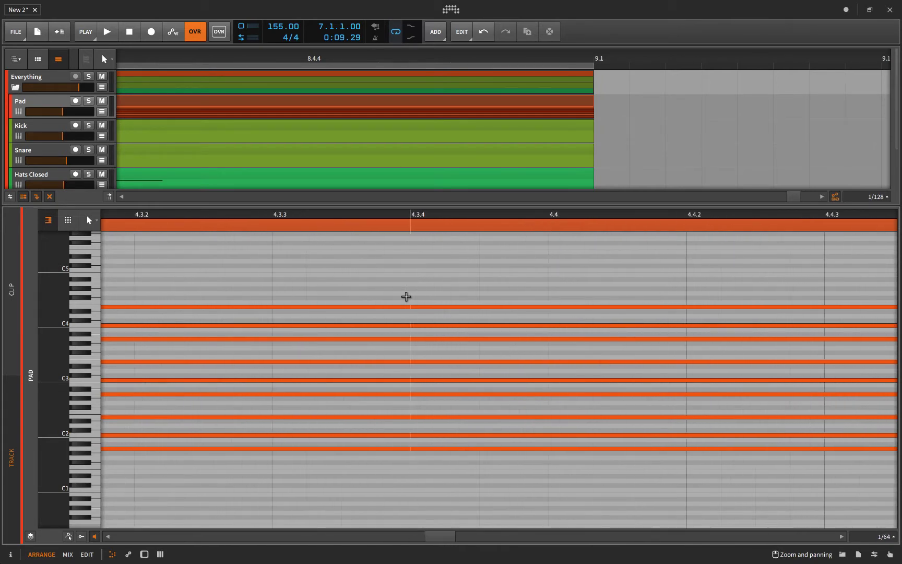
pyautogui.keyDown('ctrl'); pyautogui.scroll(-3, 406, 296); pyautogui.keyUp('ctrl')
pyautogui.keyDown('ctrl'); pyautogui.scroll(-4, 406, 296); pyautogui.keyUp('ctrl')
pyautogui.keyDown('ctrl'); pyautogui.scroll(-1, 406, 297); pyautogui.keyUp('ctrl')
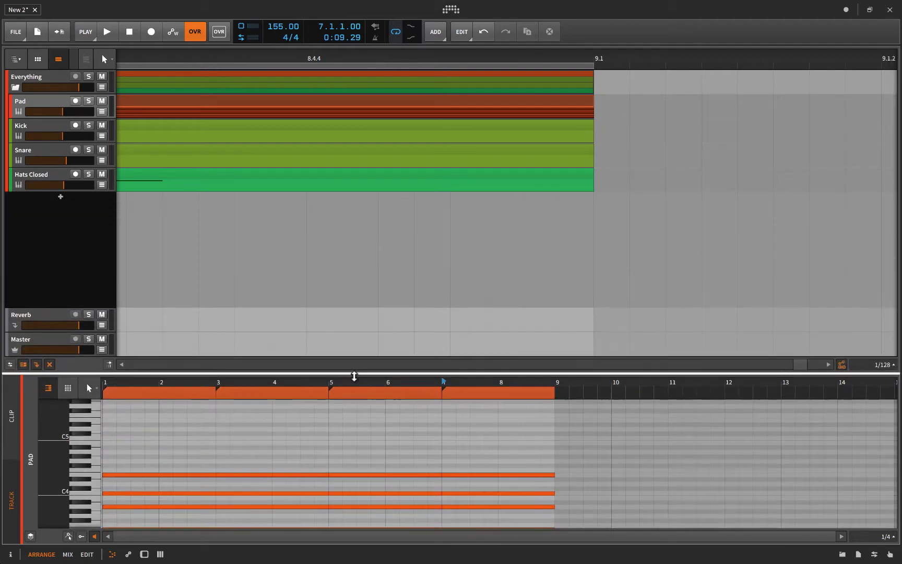
# - Enlarge the arranger to show Reverb and Master, and rescale it around bar 8.3.4
pyautogui.moveTo(355, 206); pyautogui.dragTo(354, 376)
pyautogui.scroll(-2, 344, 417)
pyautogui.scroll(-2, 334, 433)
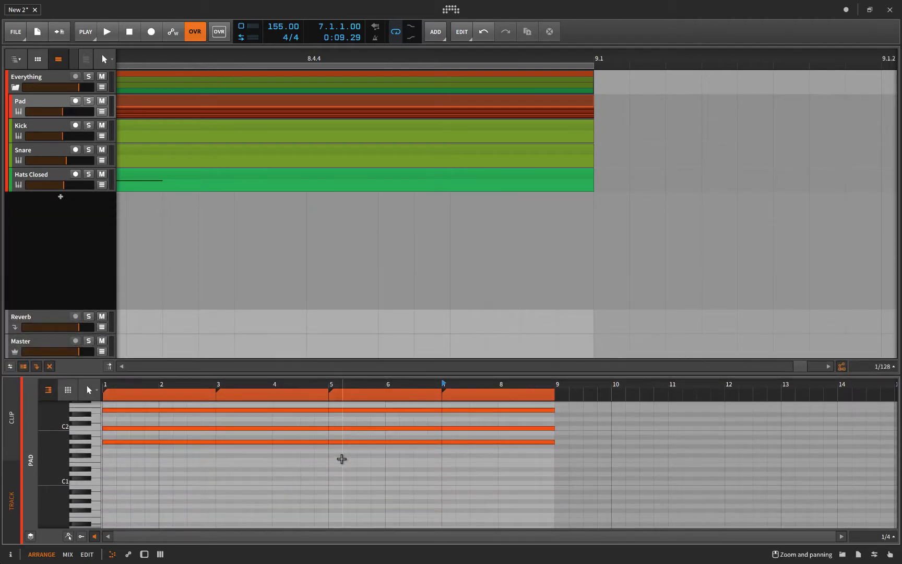
pyautogui.scroll(-2, 324, 444)
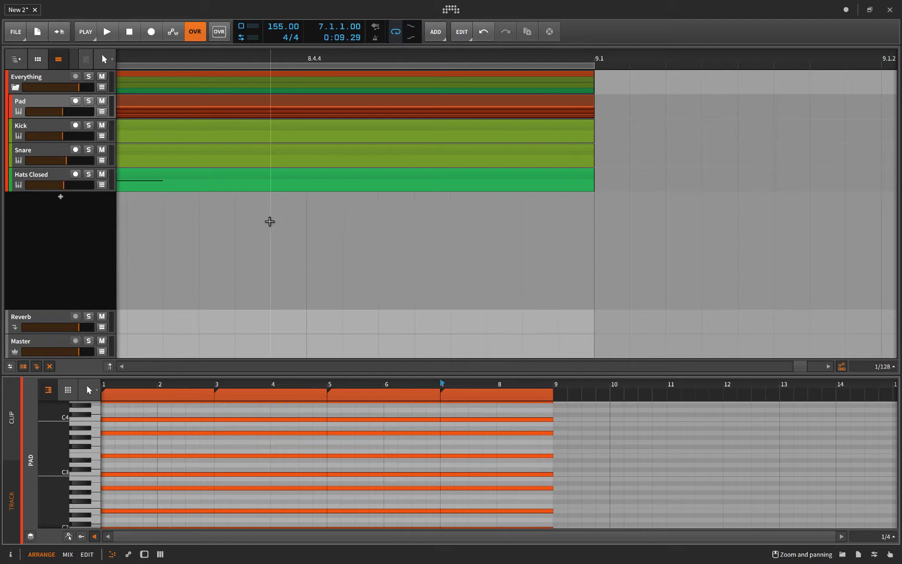
pyautogui.hscroll(-3, 268, 221)
pyautogui.hscroll(2, 268, 222)
pyautogui.hscroll(-2, 269, 221)
pyautogui.hscroll(-2, 270, 222)
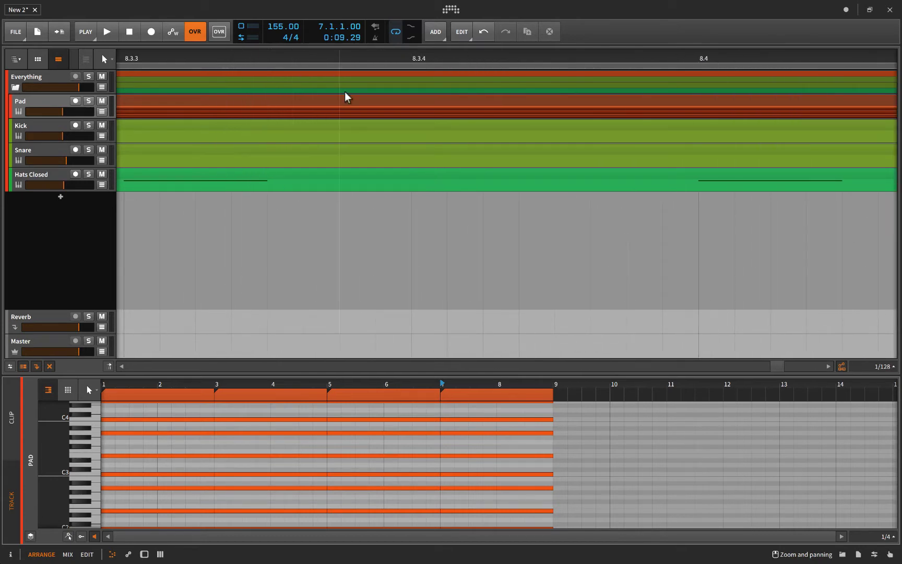
pyautogui.moveTo(366, 57)
pyautogui.mouseDown()
pyautogui.moveTo(371, 42)
pyautogui.moveTo(415, 223)
pyautogui.mouseUp()
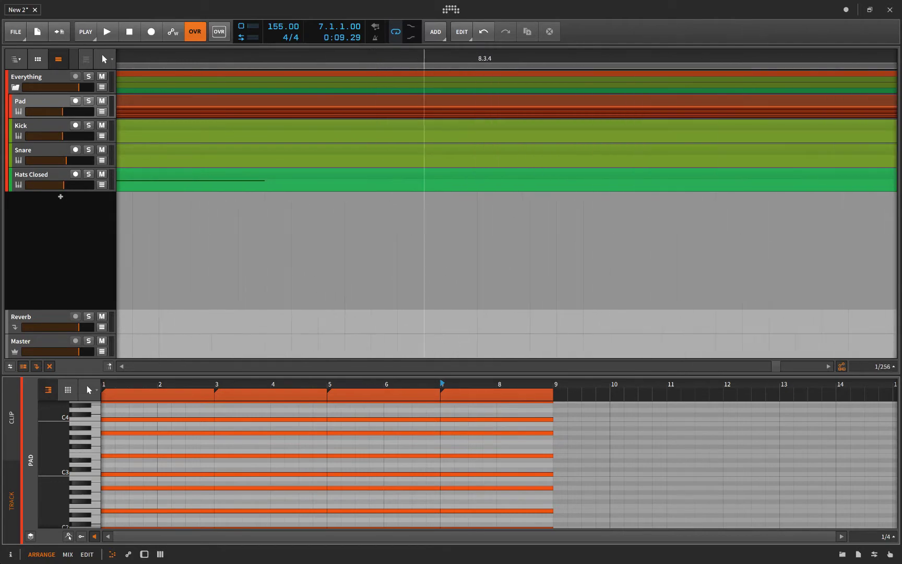
# - Enlarge the note editor and zoom it out to show the whole Pad clip
pyautogui.moveTo(322, 376)
pyautogui.mouseDown()
pyautogui.moveTo(322, 111)
pyautogui.moveTo(235, 209)
pyautogui.moveTo(234, 199)
pyautogui.mouseUp()
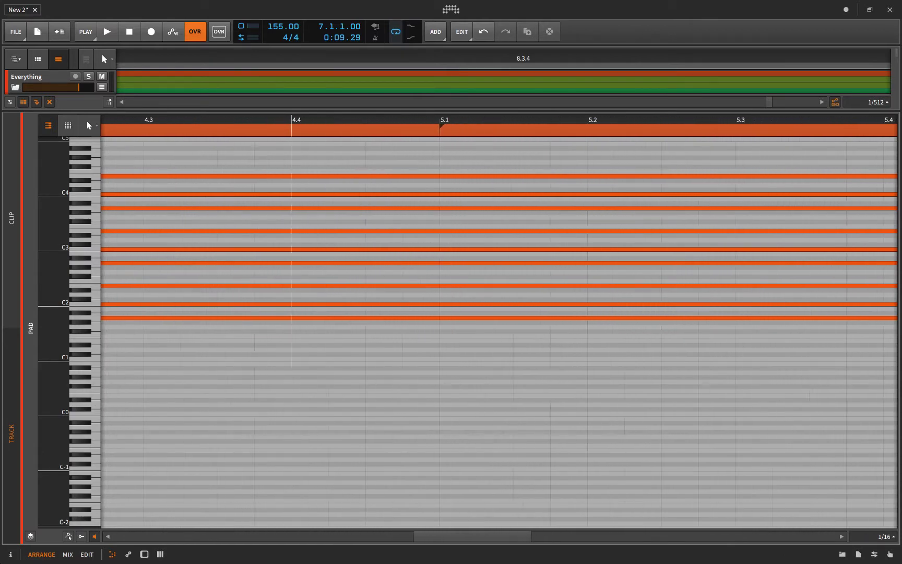
pyautogui.moveTo(360, 120)
pyautogui.mouseDown()
pyautogui.moveTo(359, 94)
pyautogui.moveTo(349, 309)
pyautogui.mouseUp()
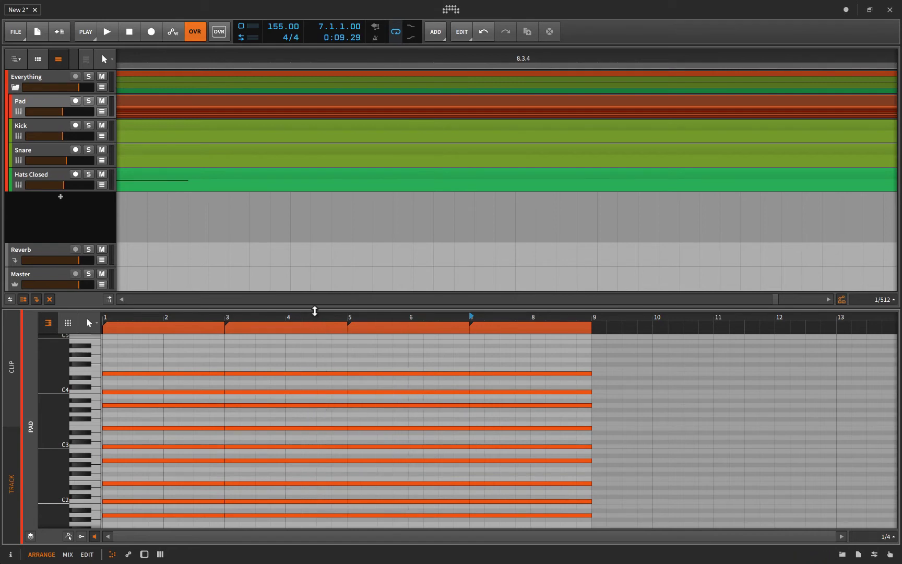
pyautogui.moveTo(315, 312); pyautogui.dragTo(313, 291)
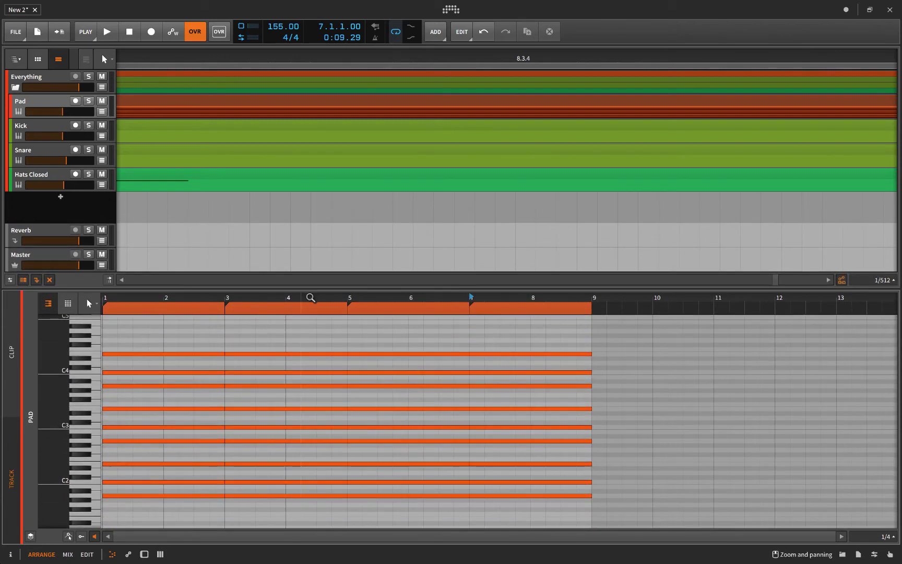